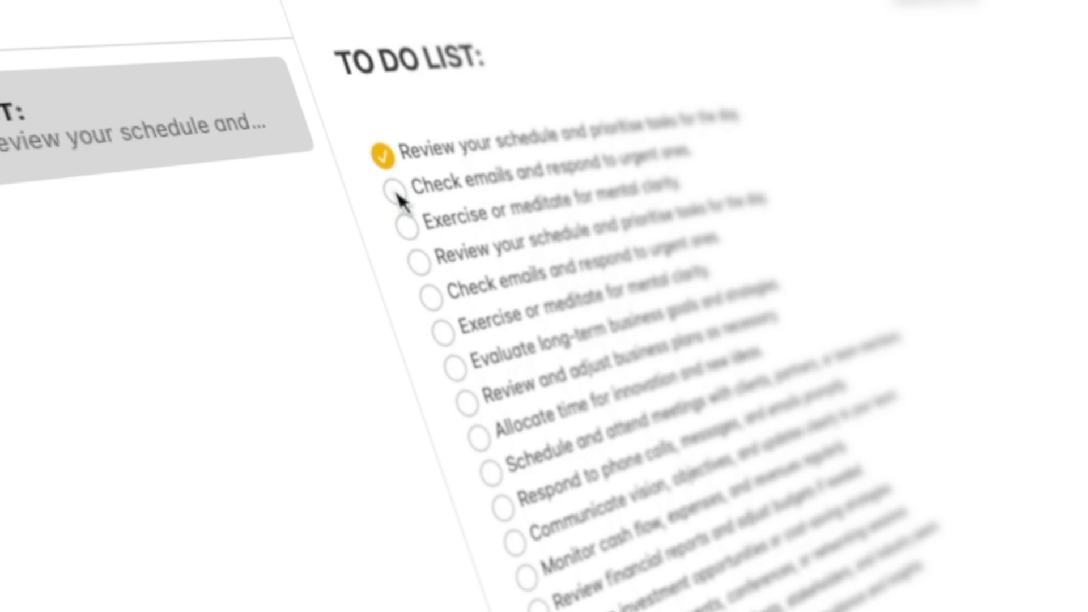
Tick off Check emails, Exercise, Review your schedule, the business-plan tasks and Schedule and attend meetings.
{"action": "left_click", "coordinate": [392, 190]}
{"action": "left_click", "coordinate": [406, 227]}
{"action": "left_click", "coordinate": [419, 262]}
{"action": "left_click", "coordinate": [431, 297]}
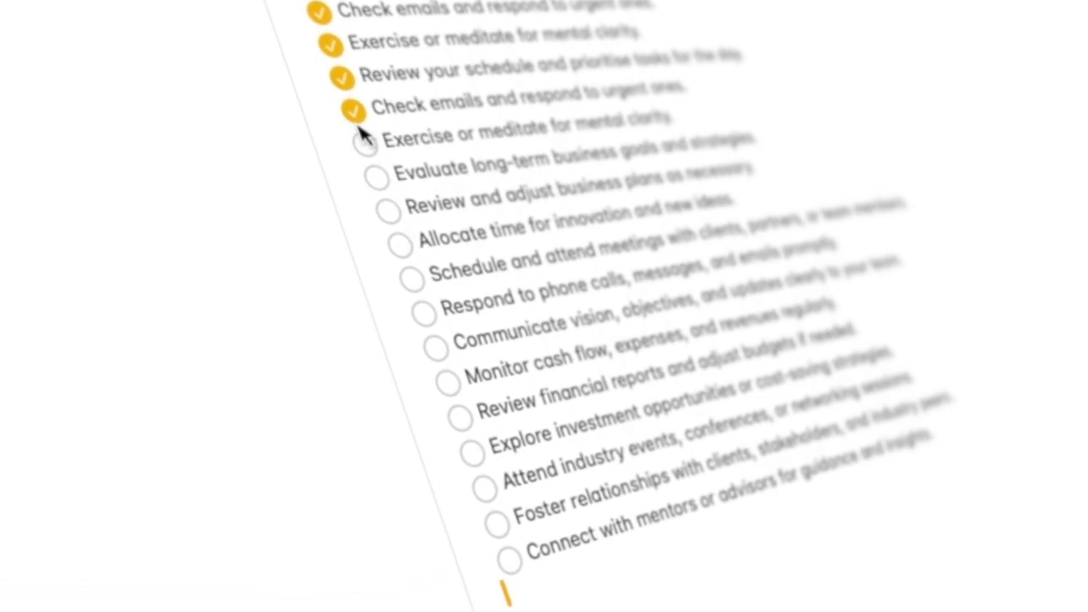
{"action": "left_click", "coordinate": [365, 142]}
{"action": "left_click", "coordinate": [377, 176]}
{"action": "left_click", "coordinate": [388, 210]}
{"action": "left_click", "coordinate": [400, 244]}
{"action": "left_click", "coordinate": [412, 278]}
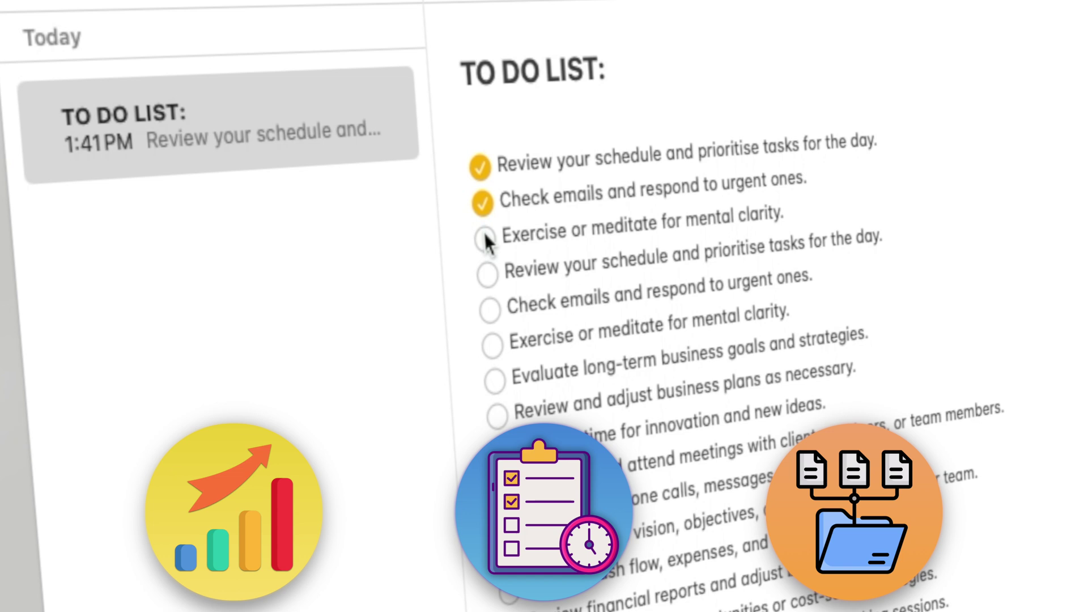
{"action": "left_click", "coordinate": [447, 224]}
{"action": "left_click", "coordinate": [451, 261]}
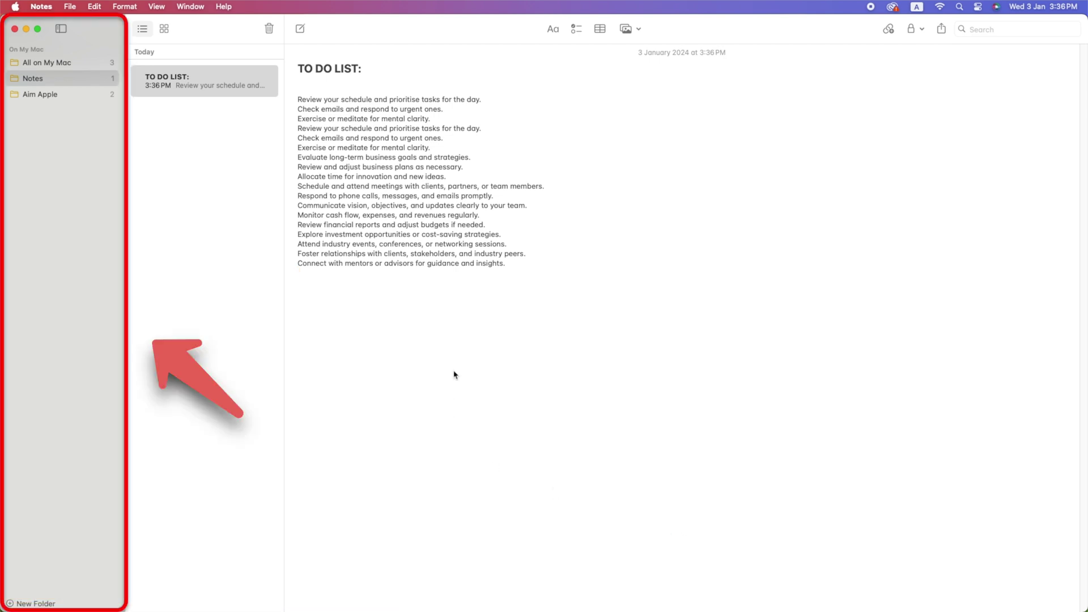
Create a new empty note, then return to the TO DO LIST note after its last task.
{"action": "left_click", "coordinate": [301, 30]}
{"action": "left_click", "coordinate": [215, 113]}
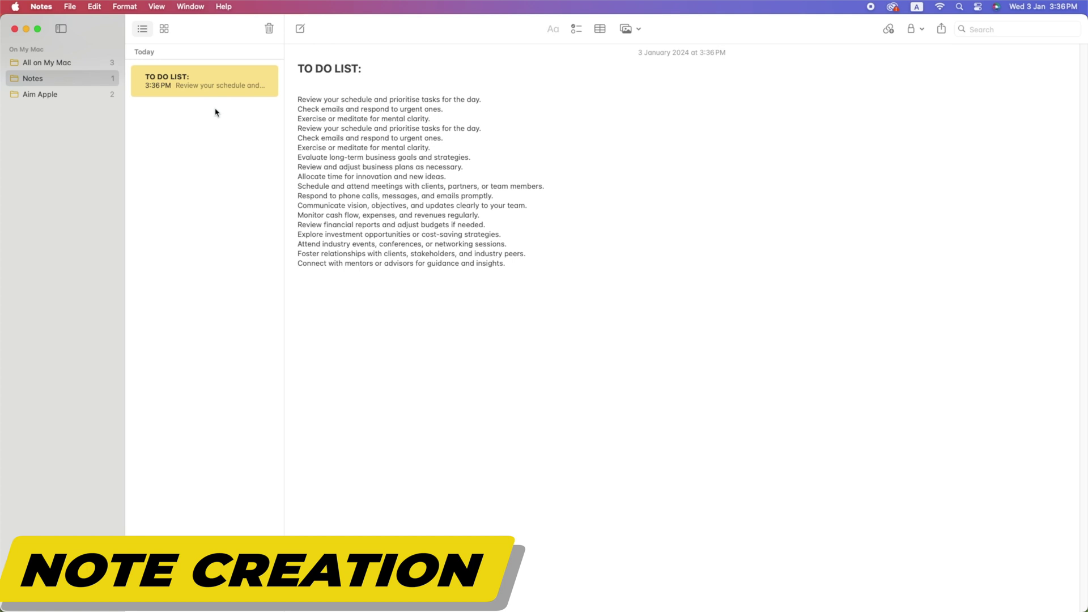
{"action": "left_click", "coordinate": [527, 265]}
{"action": "left_click", "coordinate": [551, 29]}
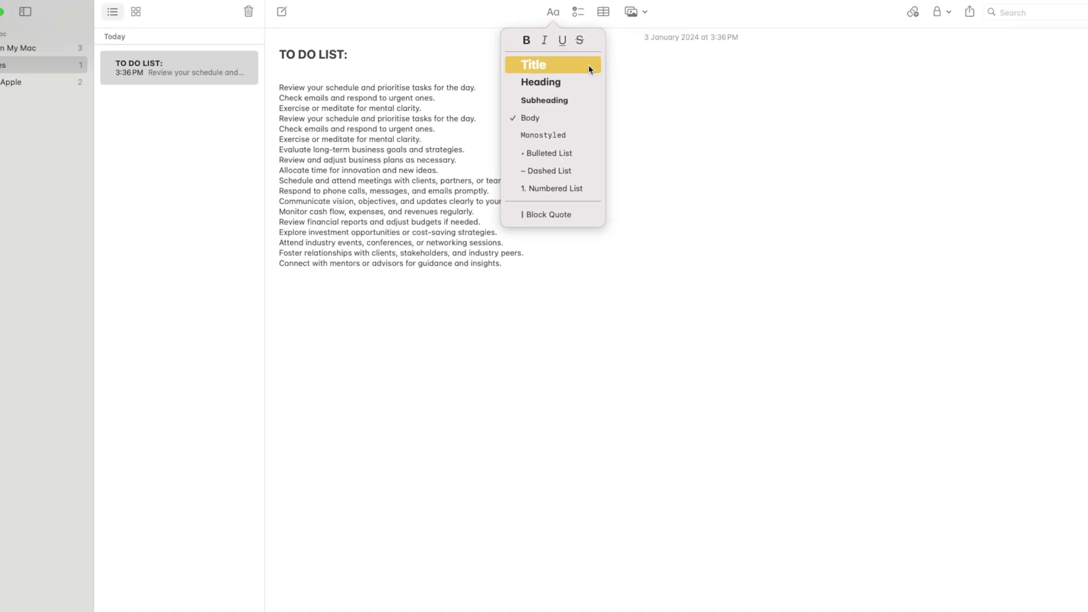
Format the selected task lines as a bulleted list, then a numbered list, then a checklist.
{"action": "left_click_drag", "start_coordinate": [375, 594], "coordinate": [298, 99]}
{"action": "left_click", "coordinate": [489, 35]}
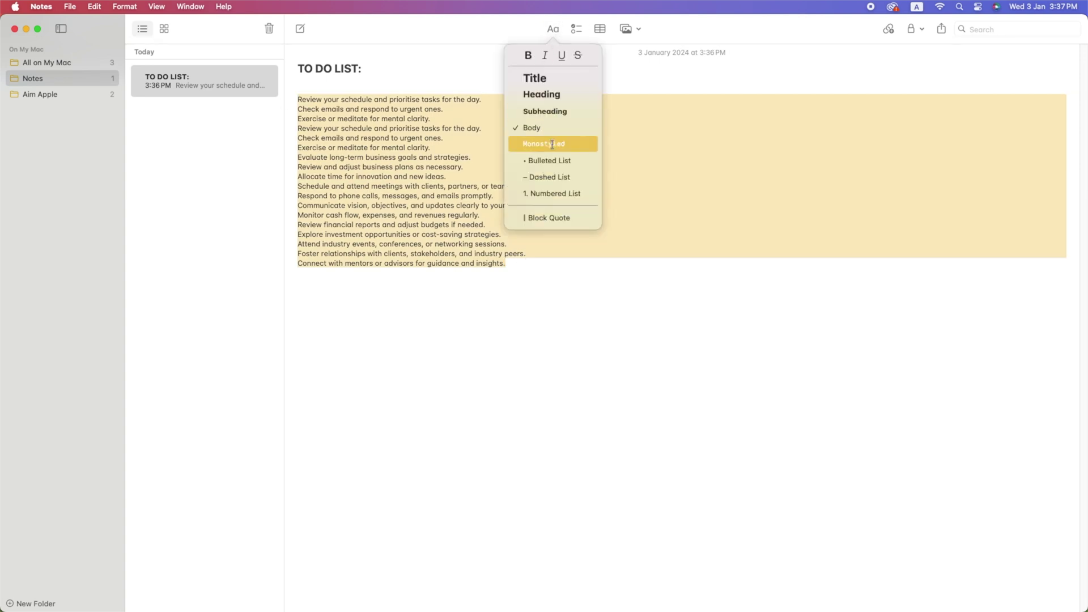
{"action": "left_click", "coordinate": [554, 165]}
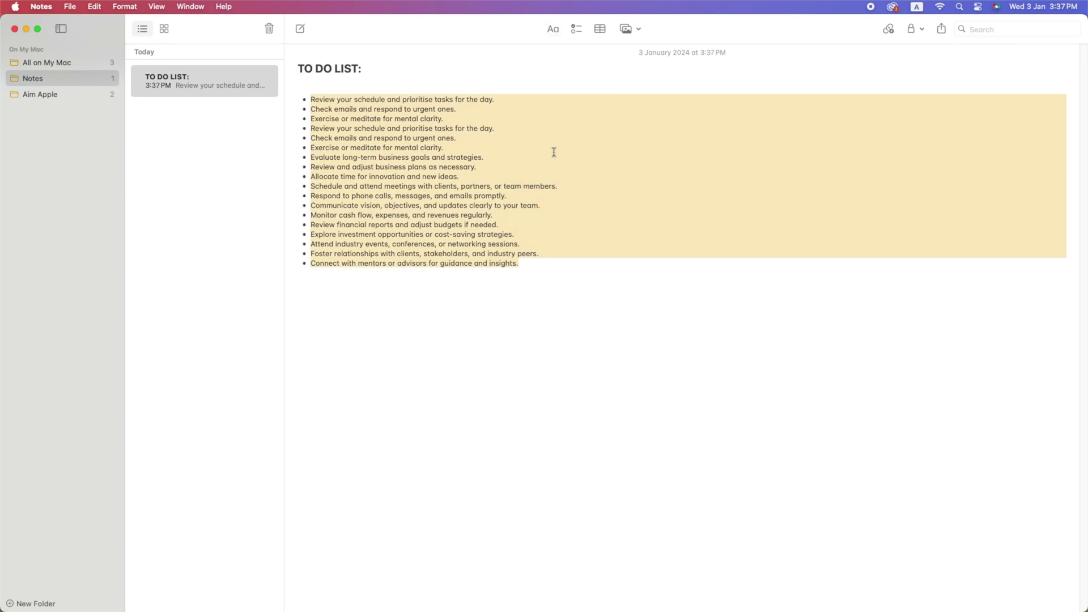
{"action": "left_click", "coordinate": [555, 33]}
{"action": "left_click", "coordinate": [546, 193]}
{"action": "left_click", "coordinate": [574, 33]}
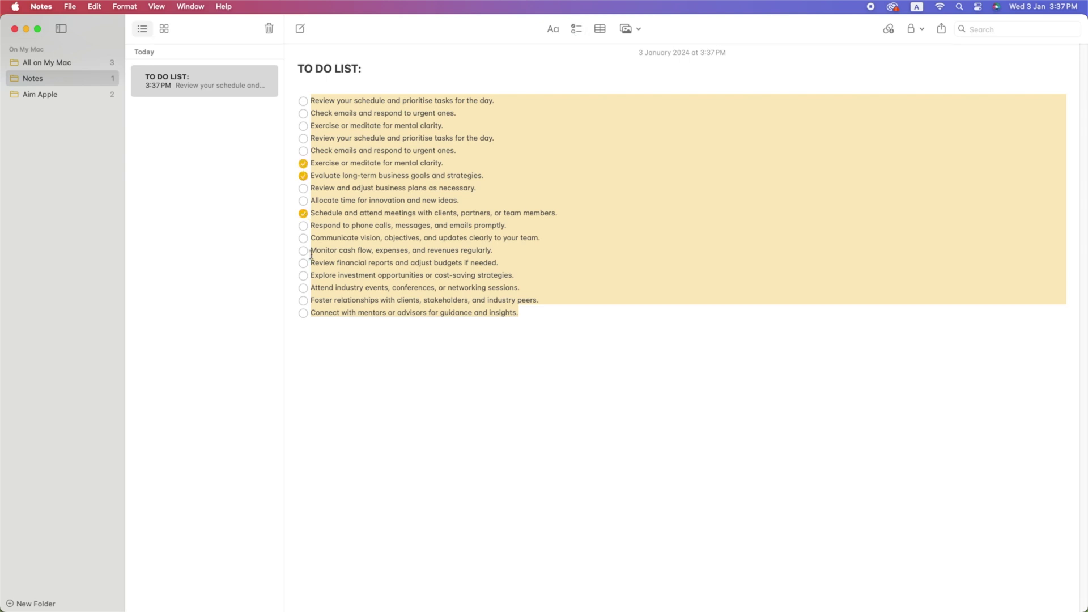
{"action": "left_click", "coordinate": [520, 340]}
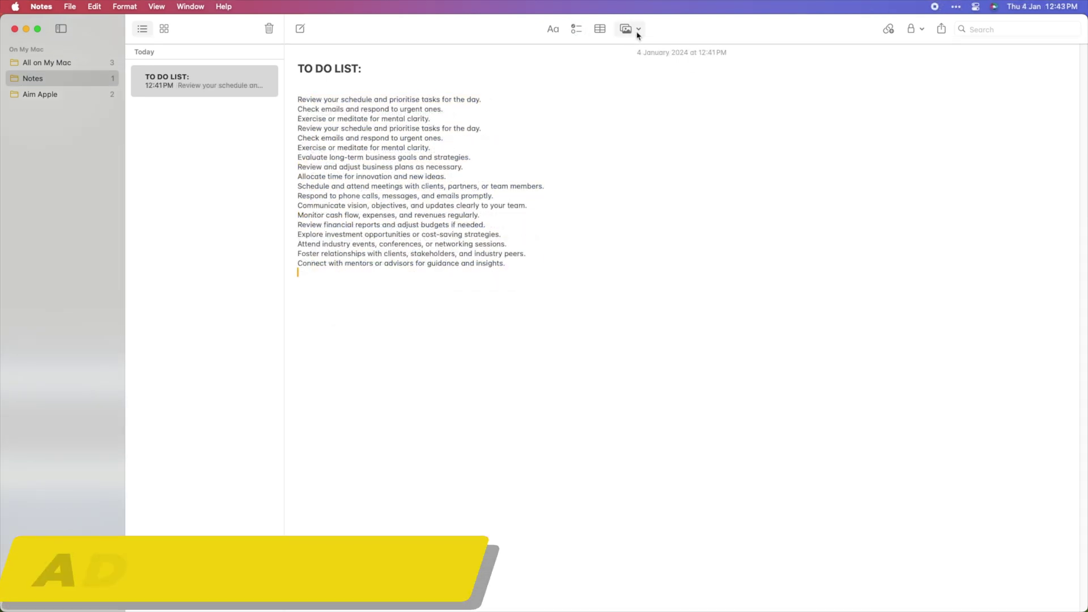
Embed the Aim Apple.jpg Subscribe image below the task list in the TO DO LIST note.
{"action": "left_click", "coordinate": [638, 31]}
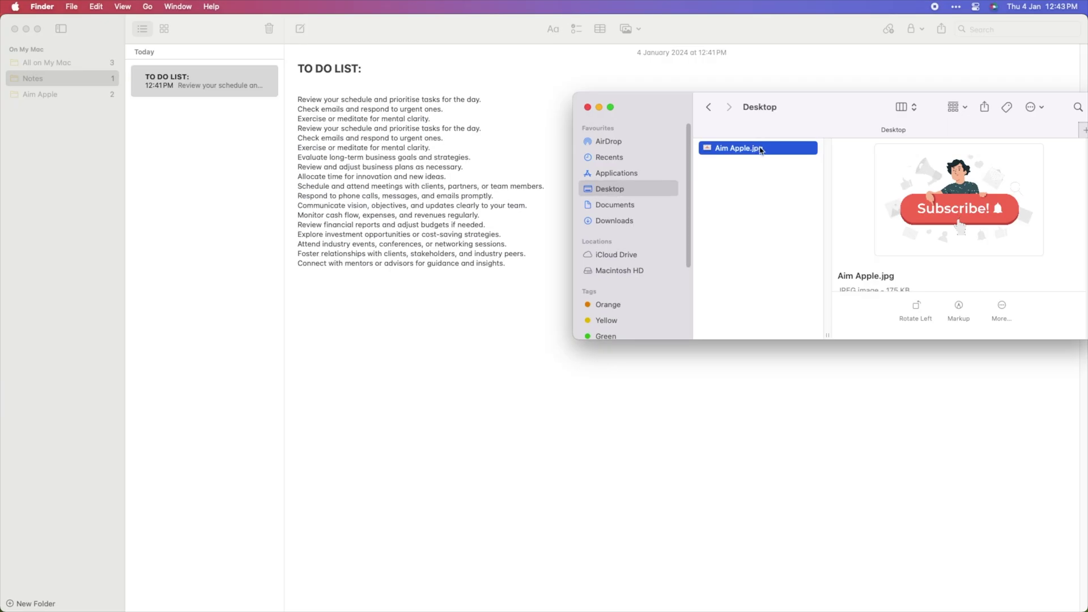
{"action": "left_click_drag", "start_coordinate": [651, 230], "coordinate": [419, 460]}
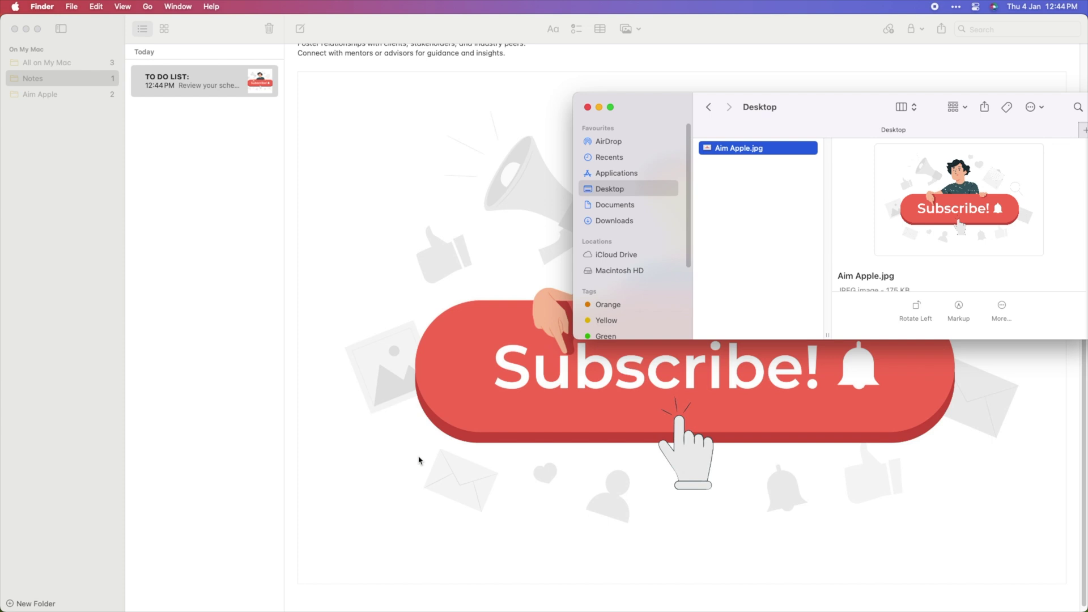
{"action": "left_click", "coordinate": [492, 403]}
{"action": "scroll", "coordinate": [578, 383], "scroll_direction": "up", "scroll_amount": 4}
{"action": "scroll", "coordinate": [587, 410], "scroll_direction": "down", "scroll_amount": 2}
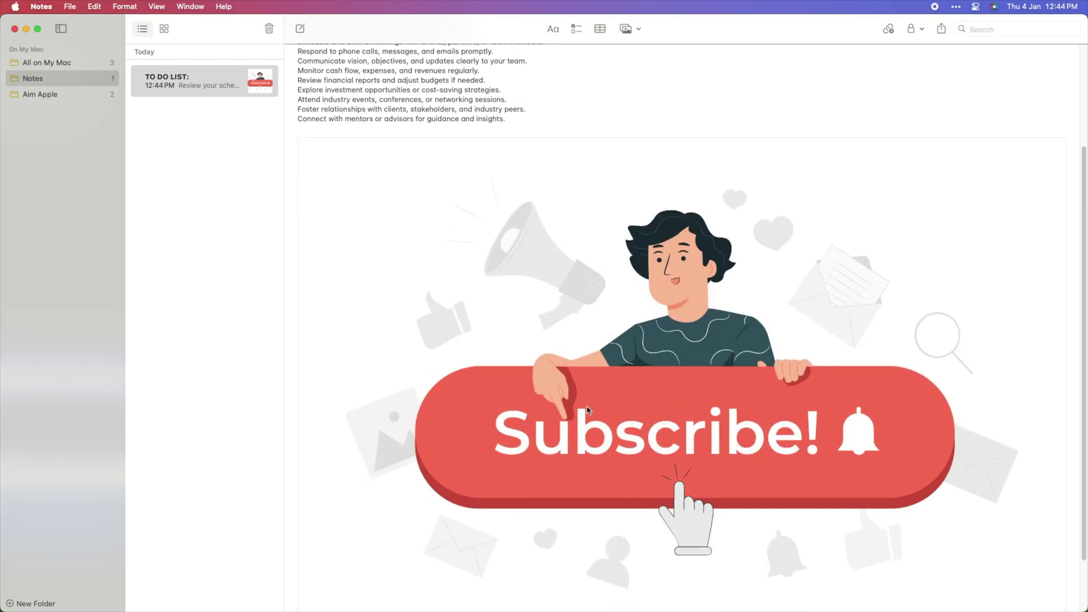
{"action": "scroll", "coordinate": [587, 409], "scroll_direction": "down", "scroll_amount": 2}
{"action": "scroll", "coordinate": [587, 410], "scroll_direction": "up", "scroll_amount": 6}
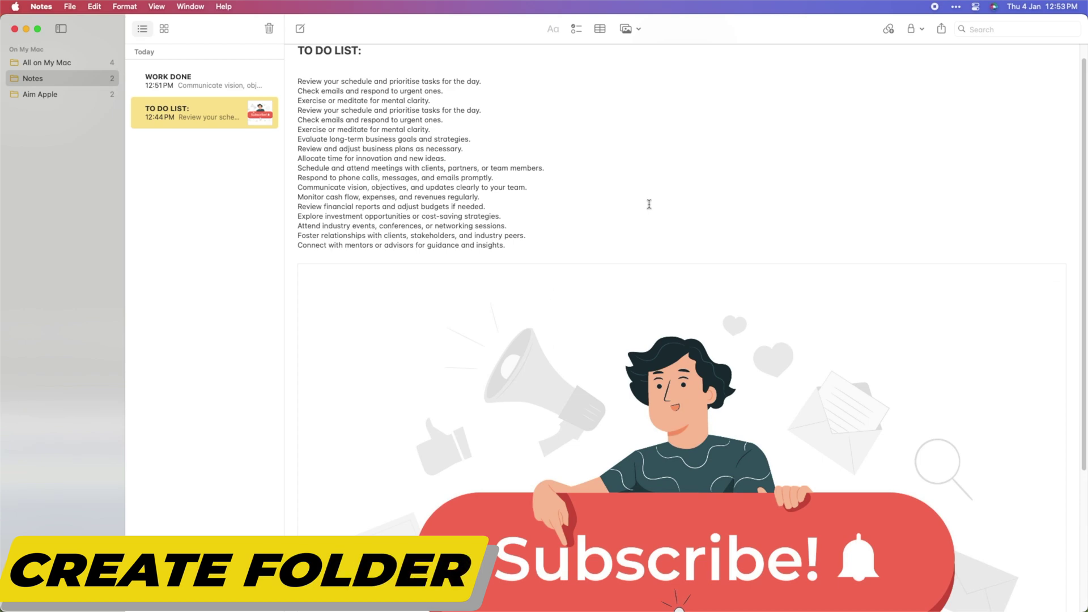
Create a new folder named MY FOLDER from the File menu.
{"action": "scroll", "coordinate": [648, 205], "scroll_direction": "down", "scroll_amount": 3}
{"action": "scroll", "coordinate": [649, 209], "scroll_direction": "down", "scroll_amount": 5}
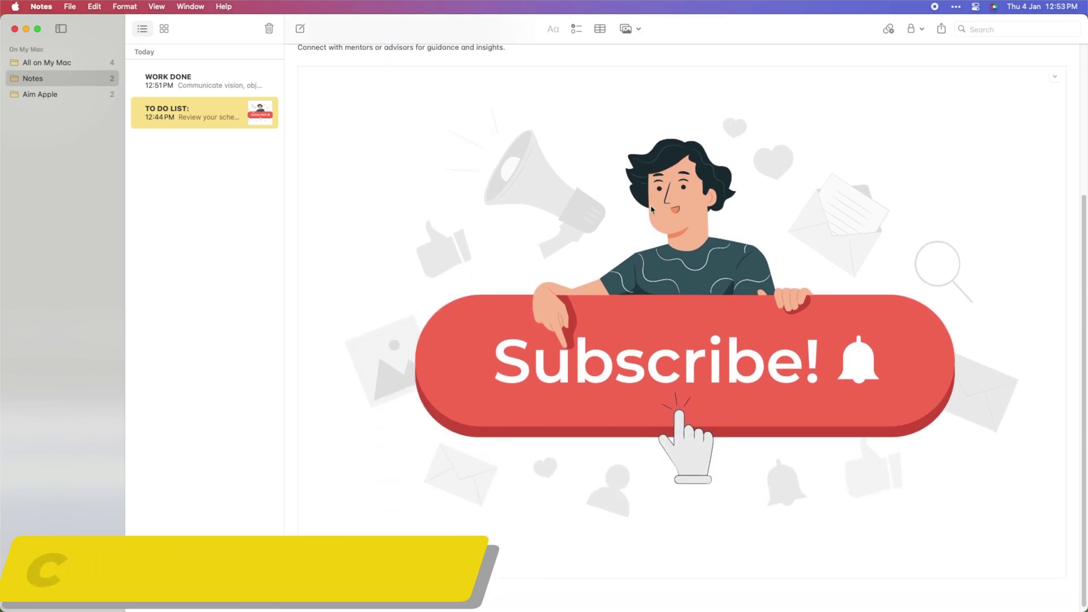
{"action": "scroll", "coordinate": [651, 213], "scroll_direction": "up", "scroll_amount": 5}
{"action": "scroll", "coordinate": [651, 208], "scroll_direction": "up", "scroll_amount": 3}
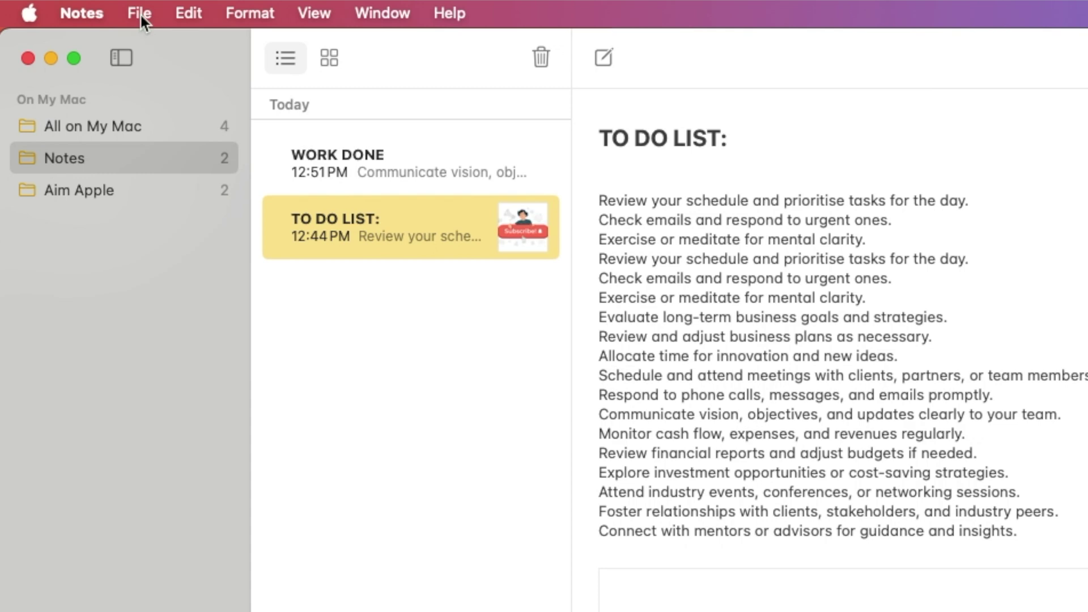
{"action": "left_click", "coordinate": [69, 7]}
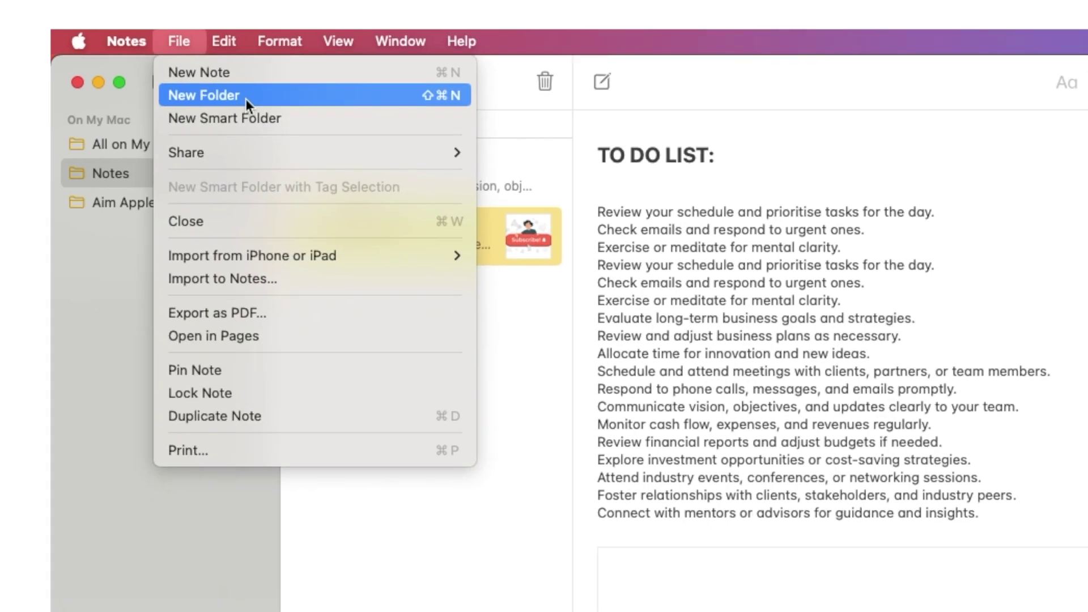
{"action": "left_click", "coordinate": [213, 77]}
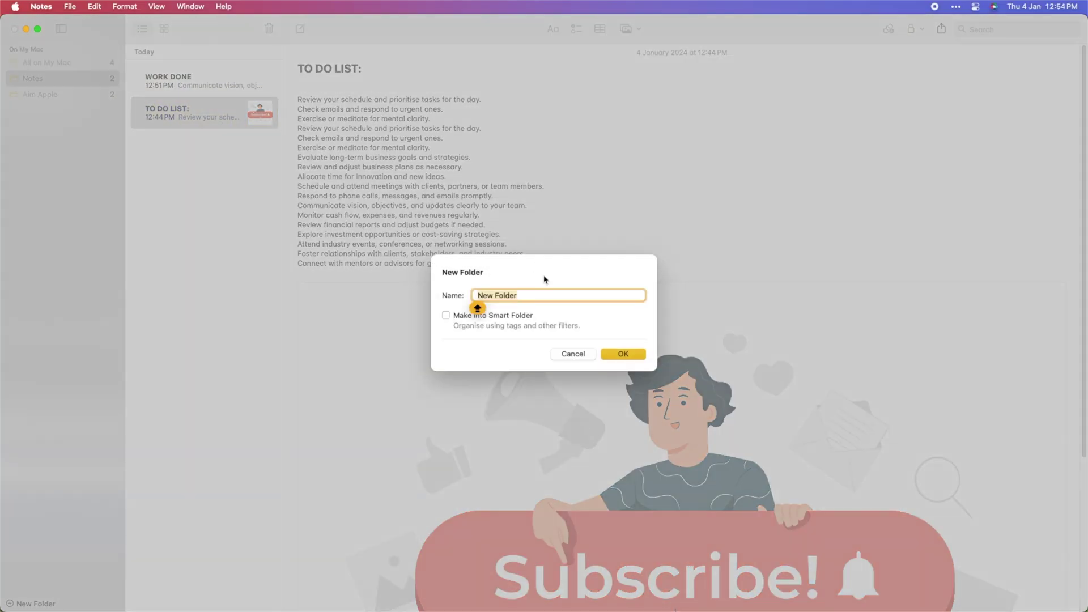
{"action": "type", "text": "MY FOLDER"}
{"action": "key", "text": "Return"}
Move the WORK DONE note from Notes into MY FOLDER and check its contents.
{"action": "left_click", "coordinate": [73, 79]}
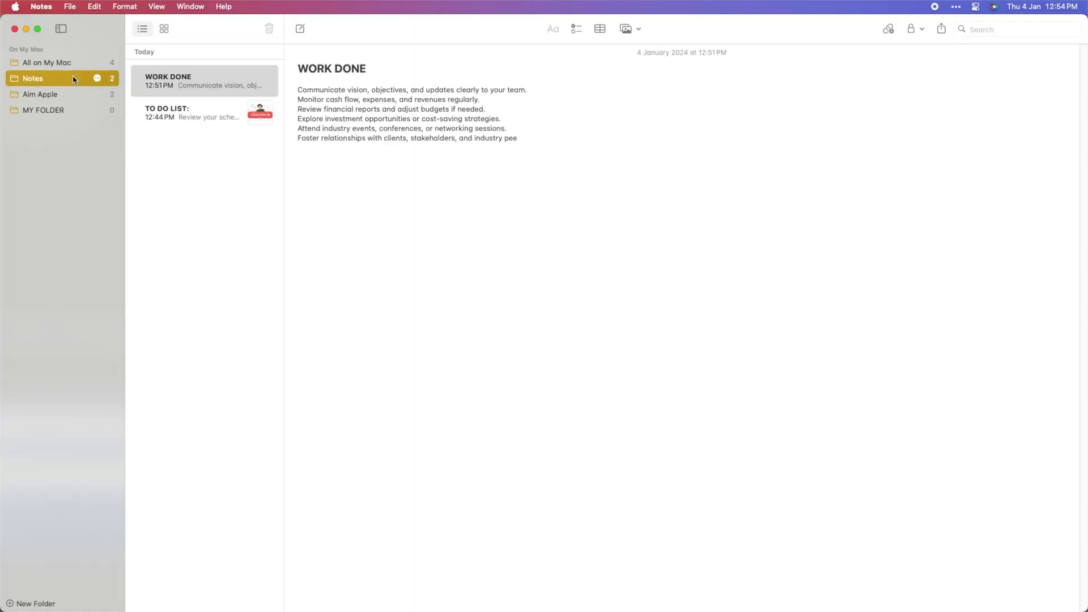
{"action": "left_click_drag", "start_coordinate": [189, 87], "coordinate": [55, 116]}
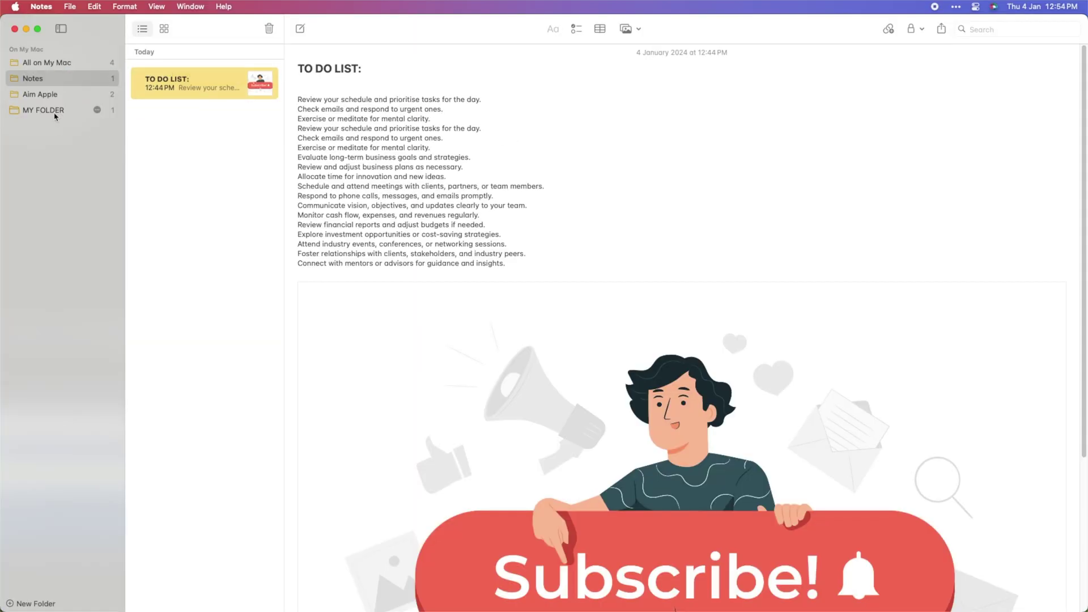
{"action": "left_click", "coordinate": [55, 110]}
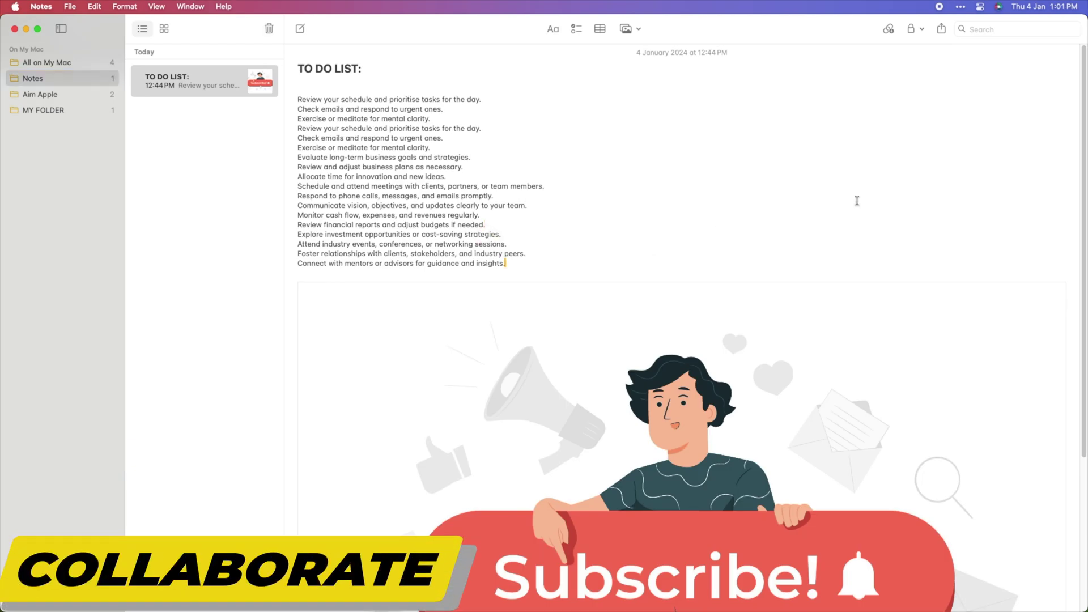
{"action": "left_click", "coordinate": [941, 28]}
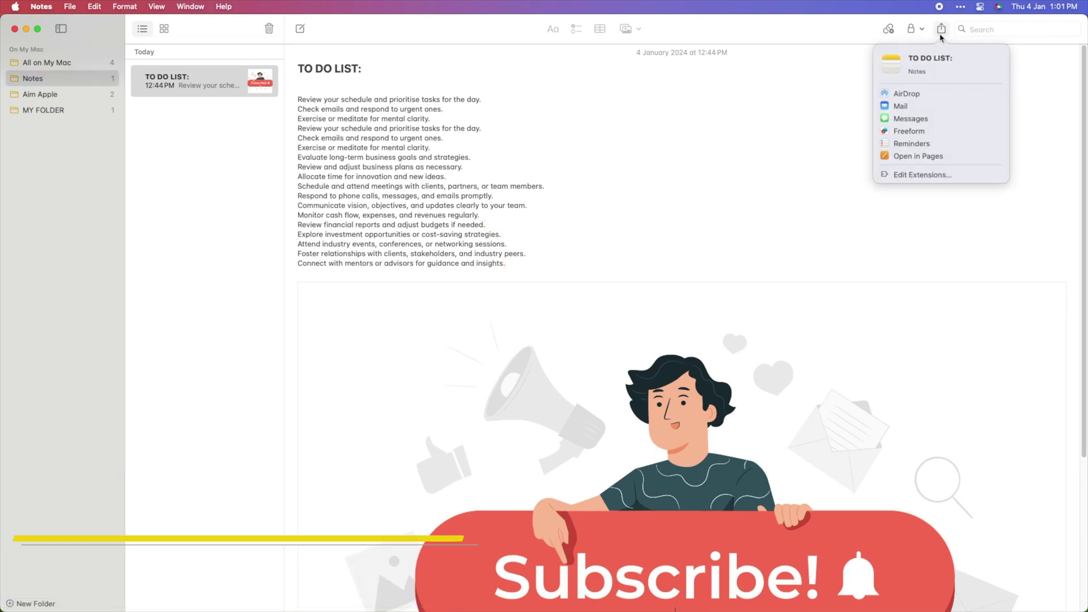
{"action": "left_click", "coordinate": [906, 93]}
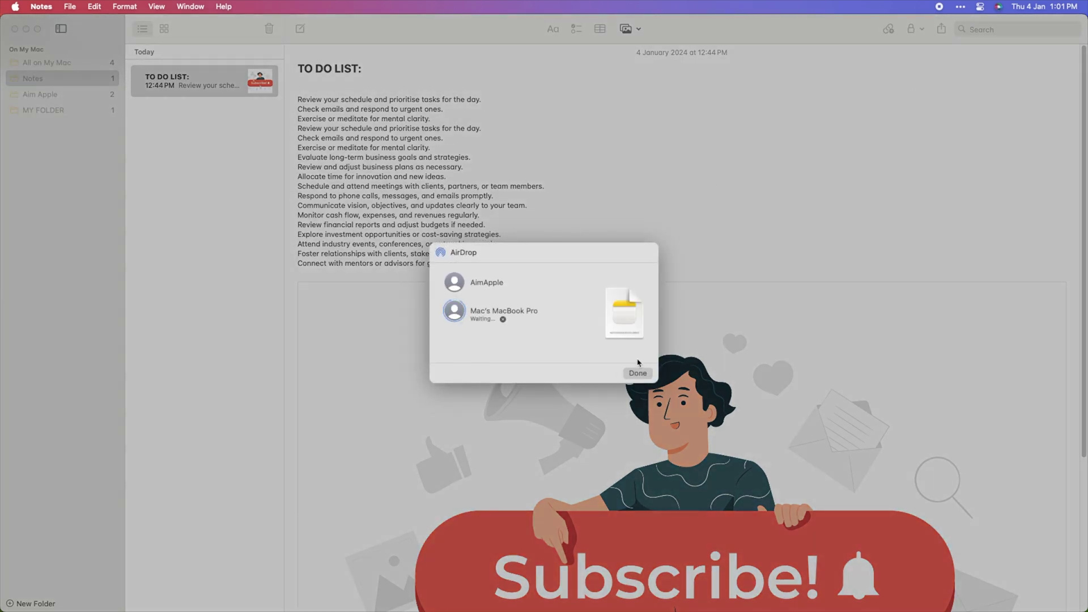
{"action": "left_click", "coordinate": [637, 373]}
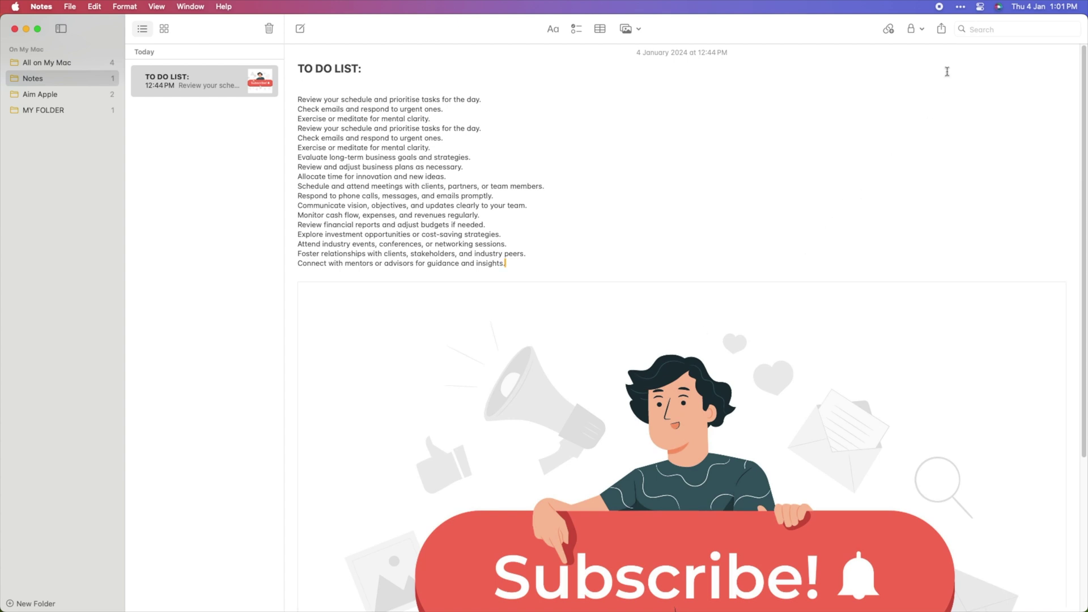
{"action": "left_click", "coordinate": [941, 30]}
{"action": "left_click", "coordinate": [941, 29]}
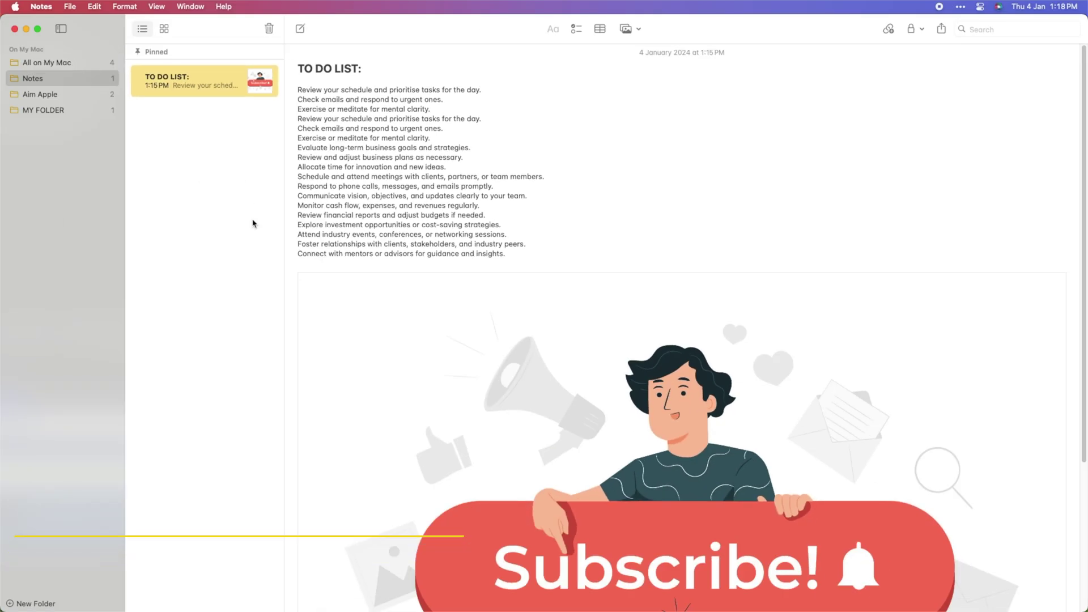
Filter notes using the Notes with Tags, then Notes with Checklists suggested searches.
{"action": "left_click", "coordinate": [978, 33]}
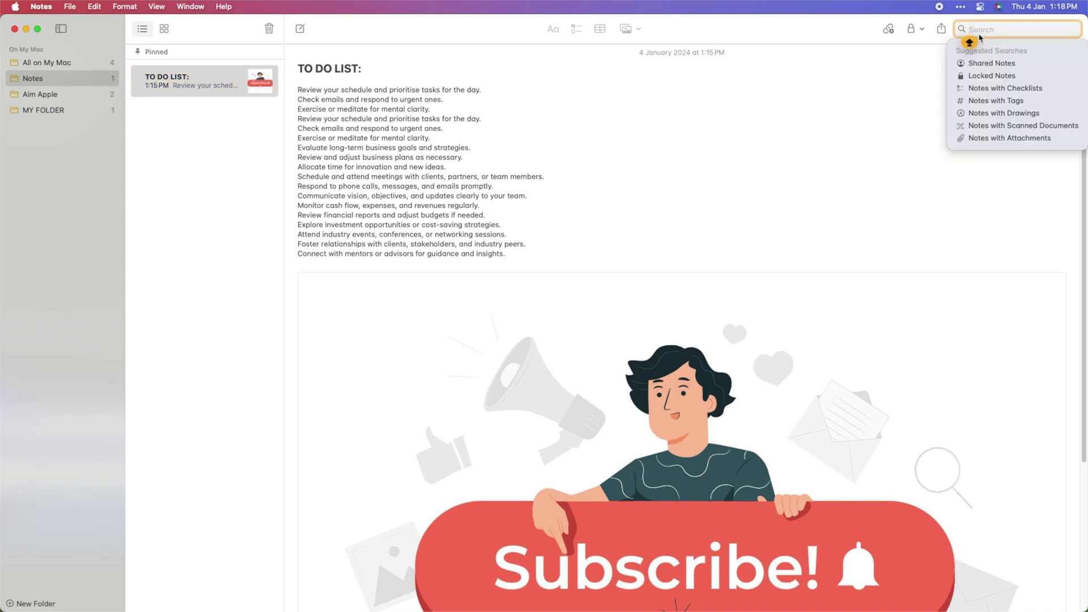
{"action": "left_click", "coordinate": [986, 102]}
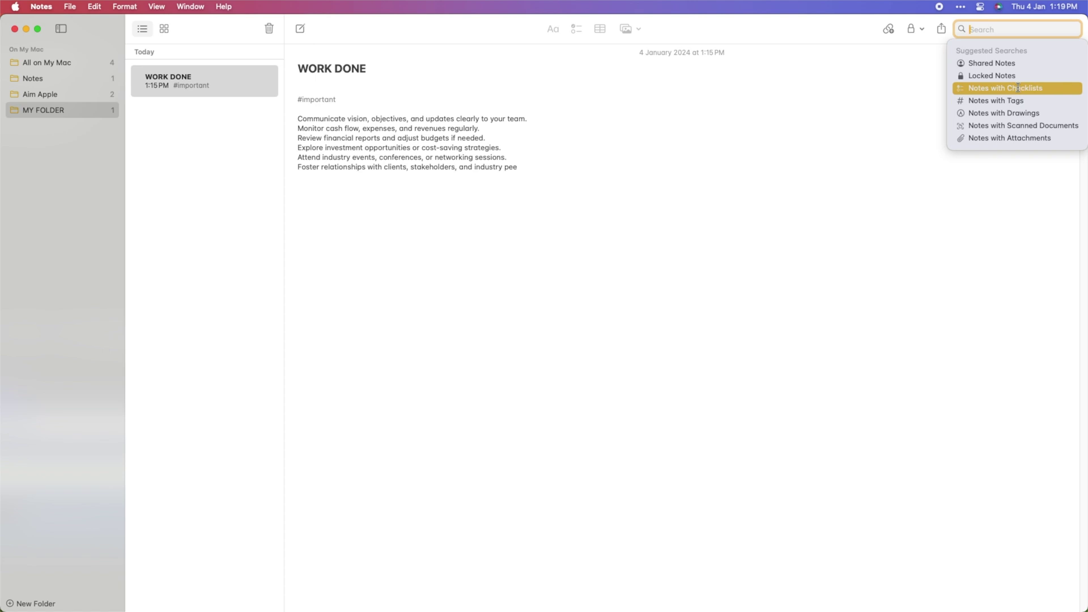
{"action": "left_click", "coordinate": [1017, 88]}
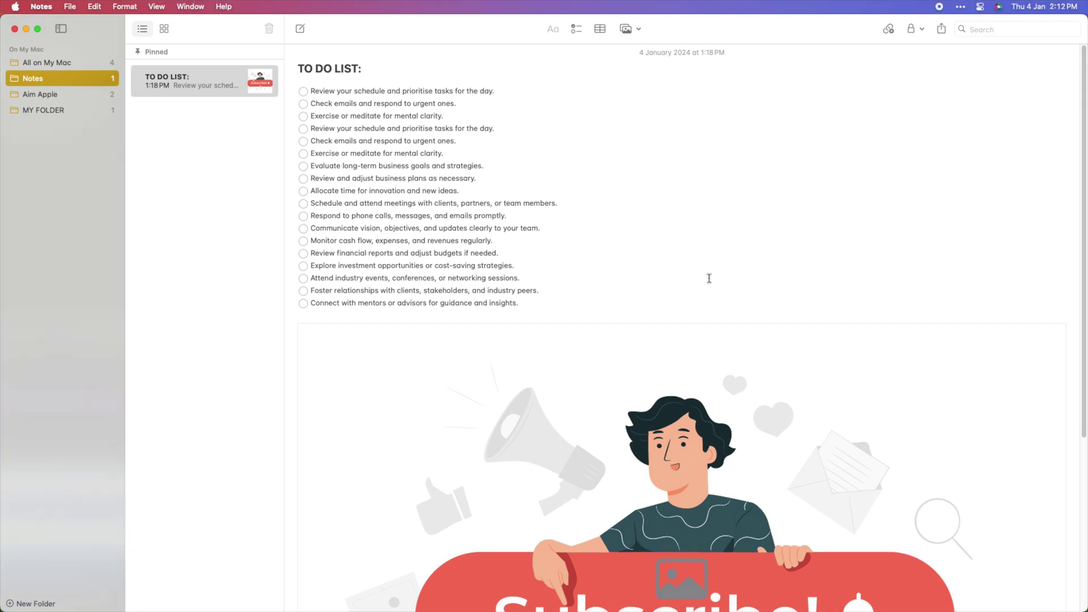
Lock the pinned TO DO LIST note with a new separate password, its verification and a hint.
{"action": "right_click", "coordinate": [189, 84]}
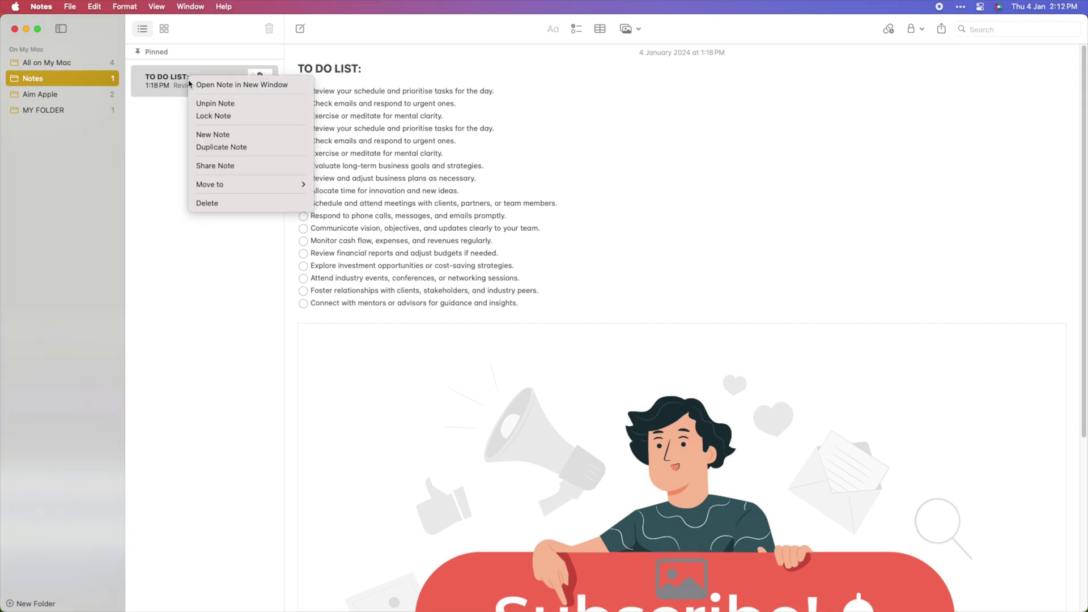
{"action": "left_click", "coordinate": [216, 116]}
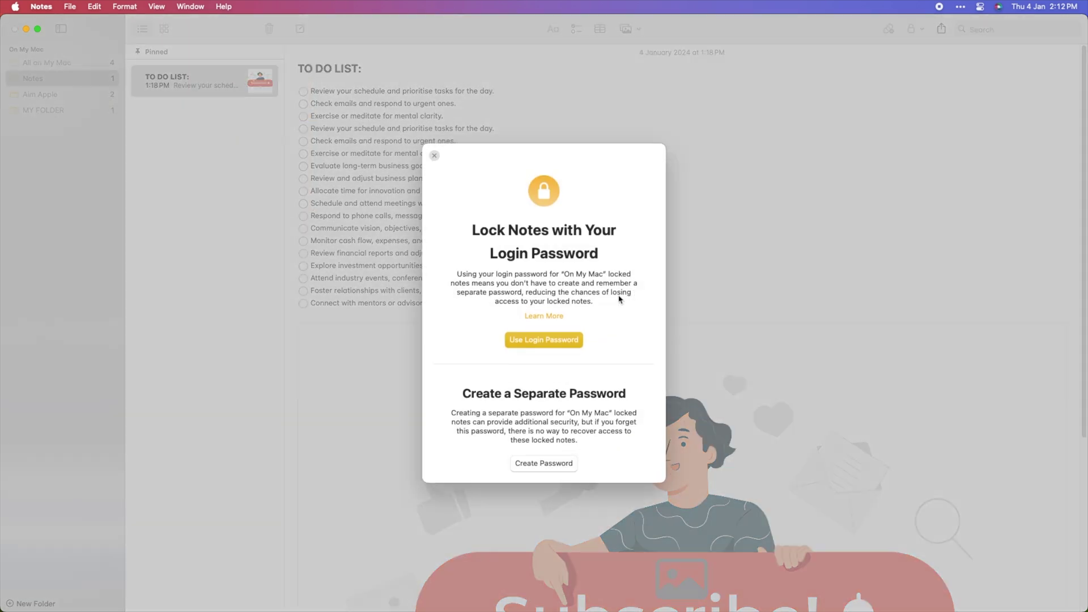
{"action": "left_click", "coordinate": [533, 465]}
{"action": "key", "text": "Return"}
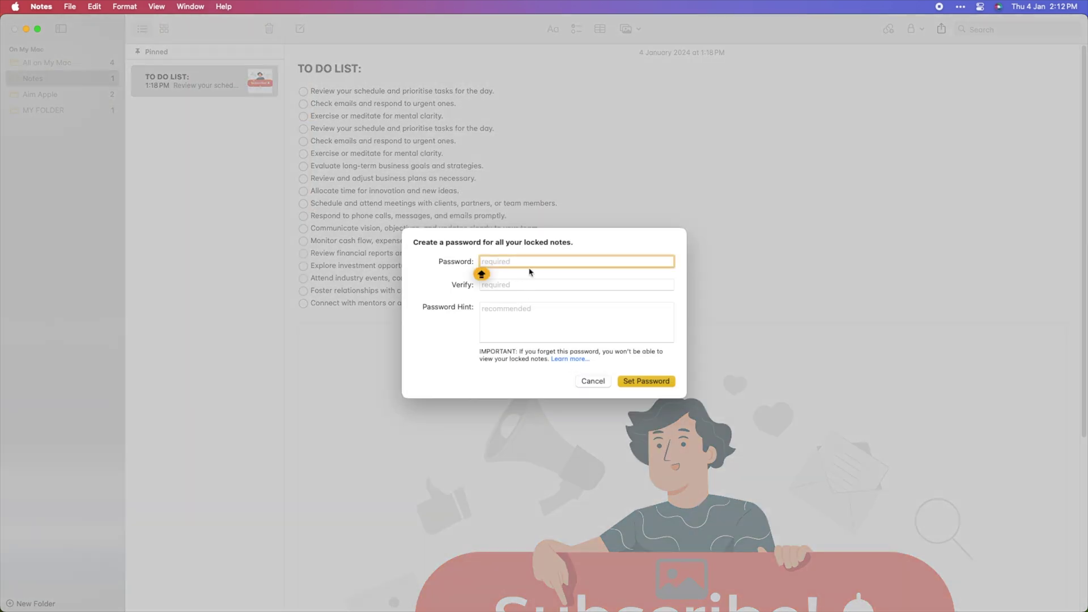
{"action": "key", "text": "Tab"}
{"action": "type", "text": "••"}
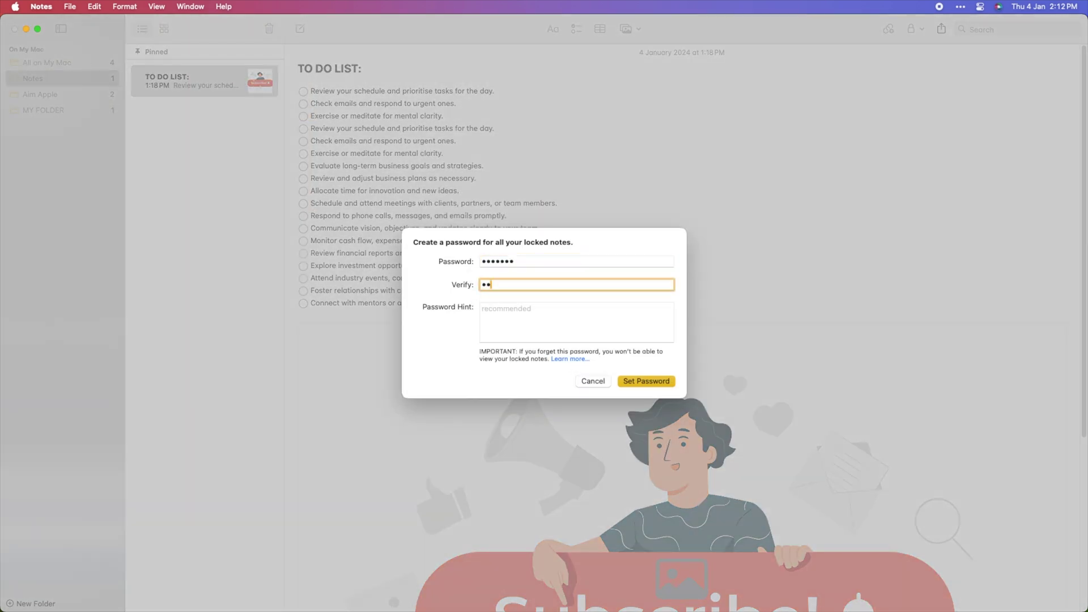
{"action": "left_click", "coordinate": [502, 307]}
{"action": "type", "text": "1-7"}
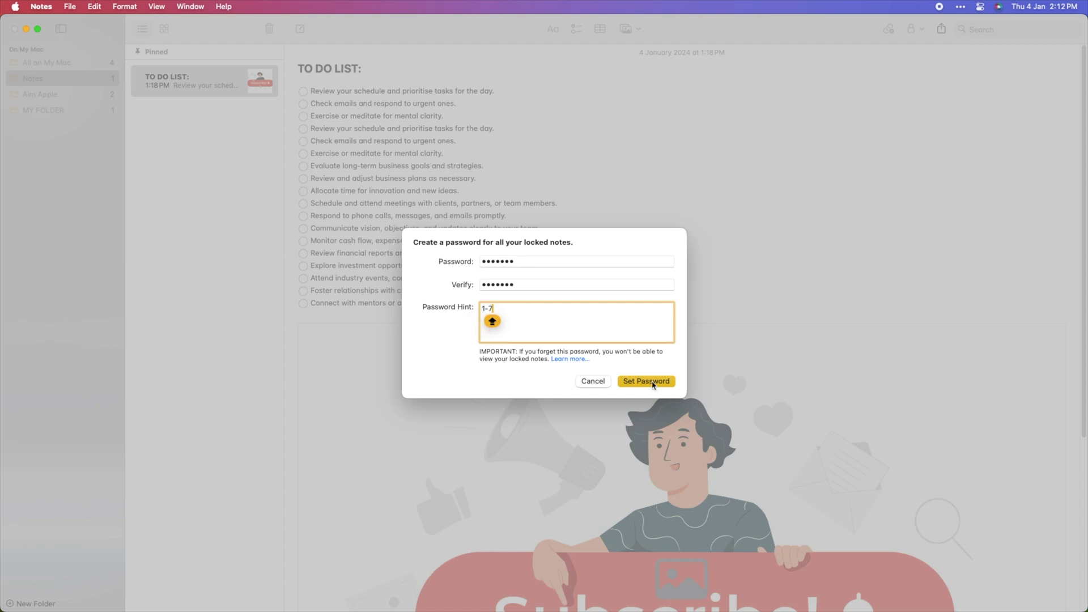
{"action": "left_click", "coordinate": [652, 382]}
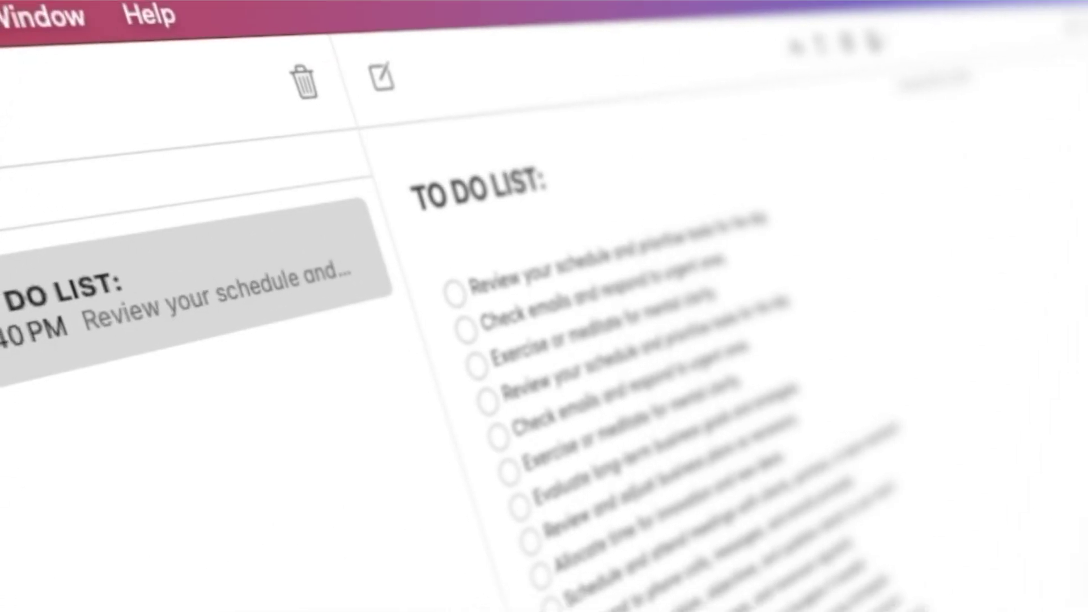
Tick off the first two checklist tasks, Review your schedule and Check emails.
{"action": "left_click", "coordinate": [454, 292]}
{"action": "left_click", "coordinate": [465, 329]}
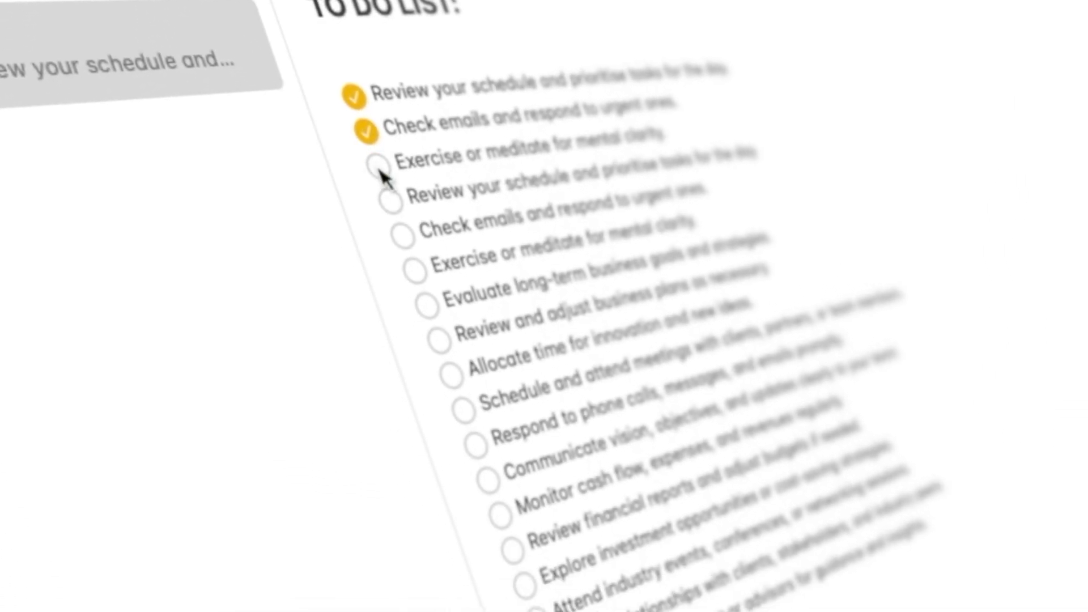